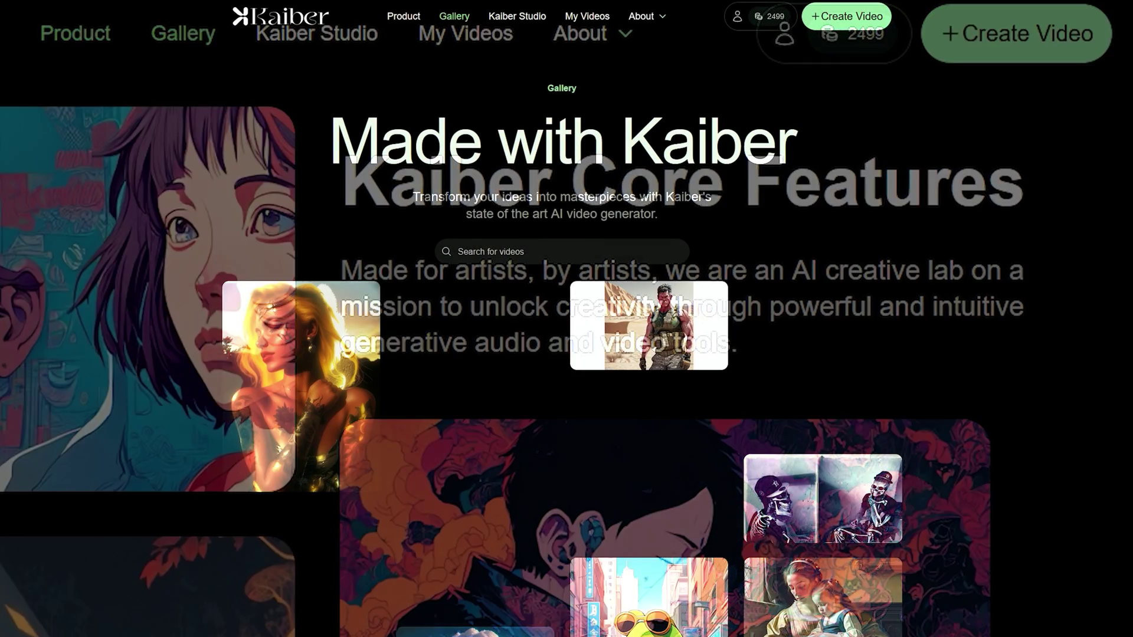
# Step: Scroll through the community gallery examples
pyautogui.scroll(-4, 567, 319)
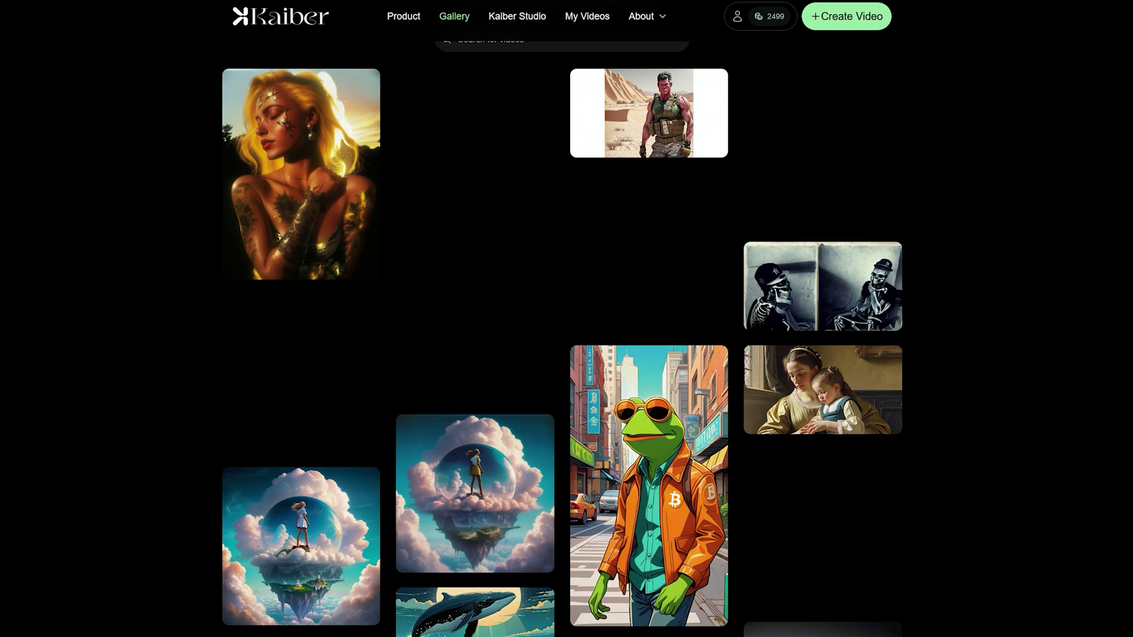
pyautogui.scroll(-10, 567, 319)
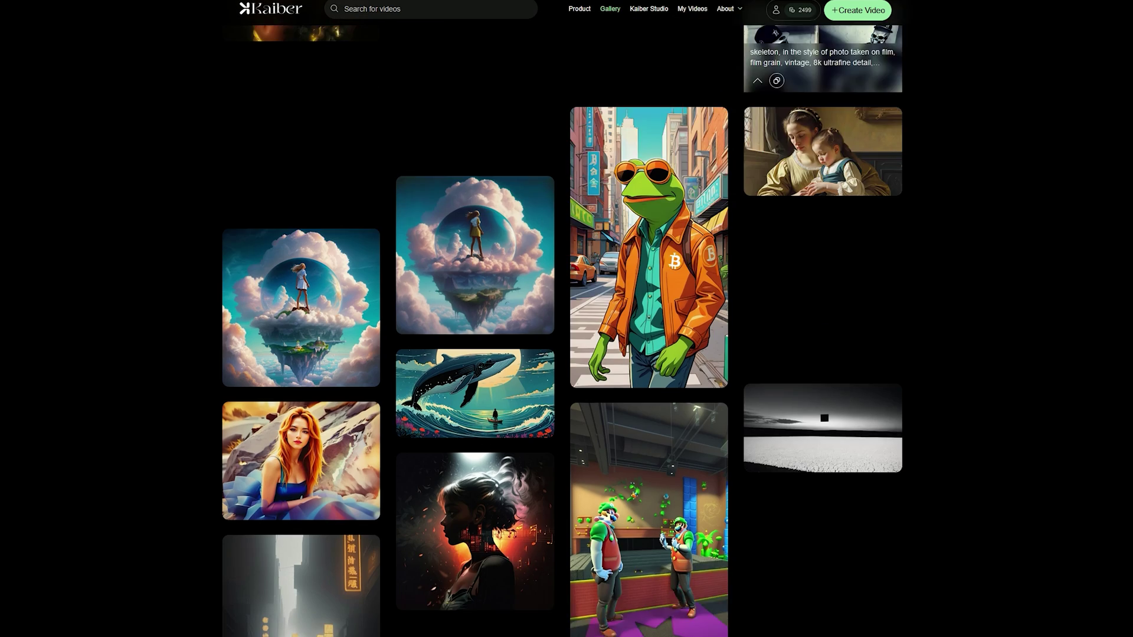
pyautogui.scroll(-3, 566, 319)
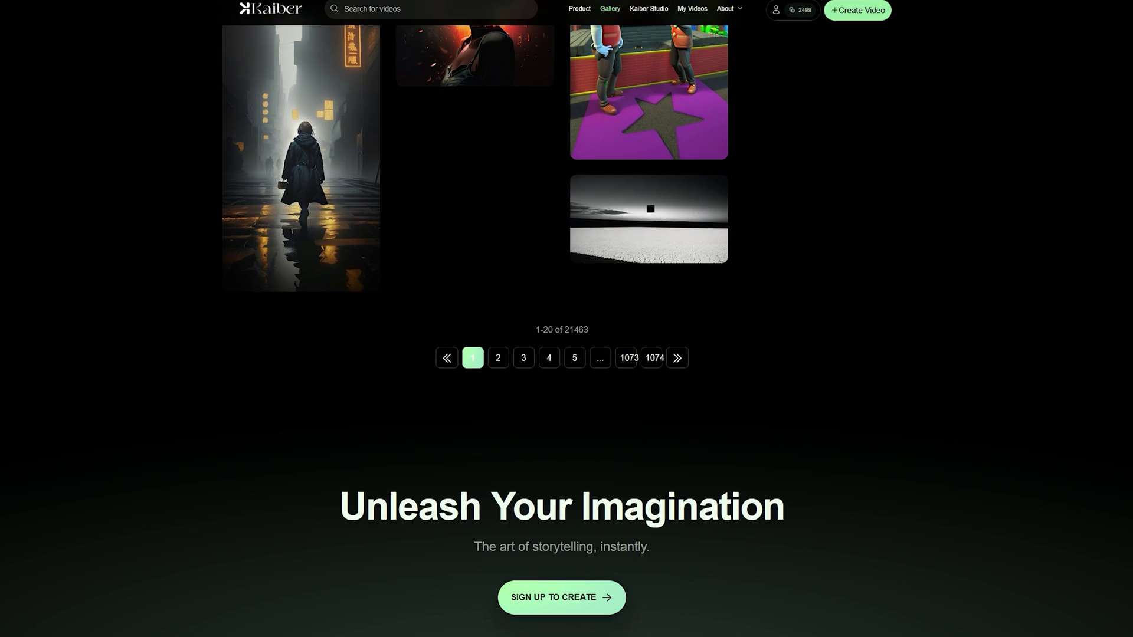
pyautogui.scroll(15, 567, 318)
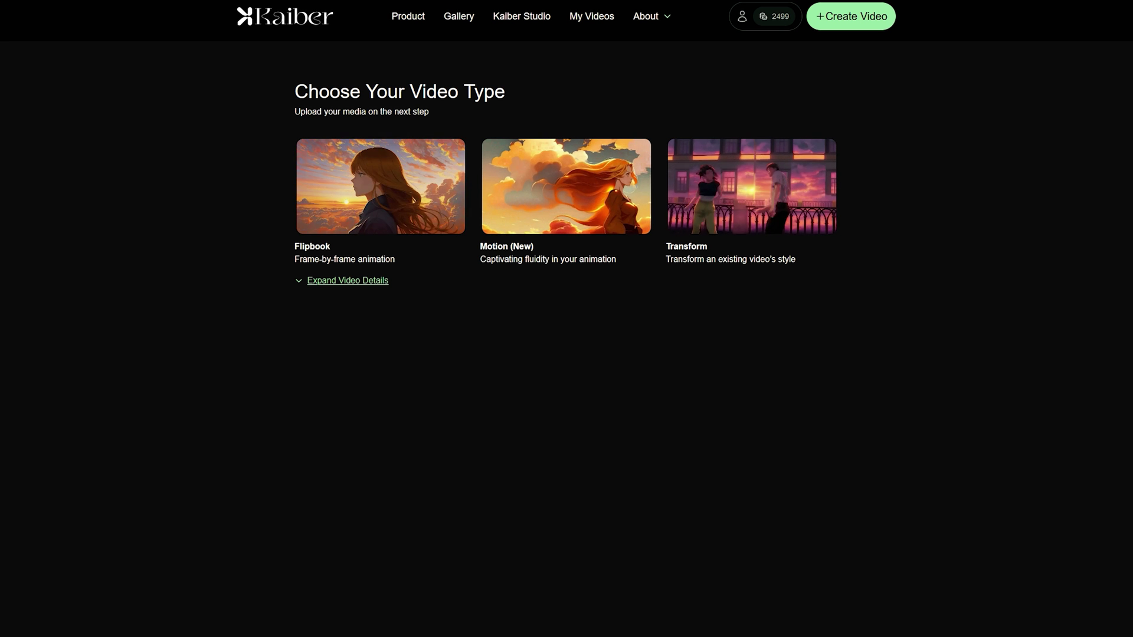
# Step: Expand the video type details to compare upload types, settings and credit costs
pyautogui.click(348, 281)
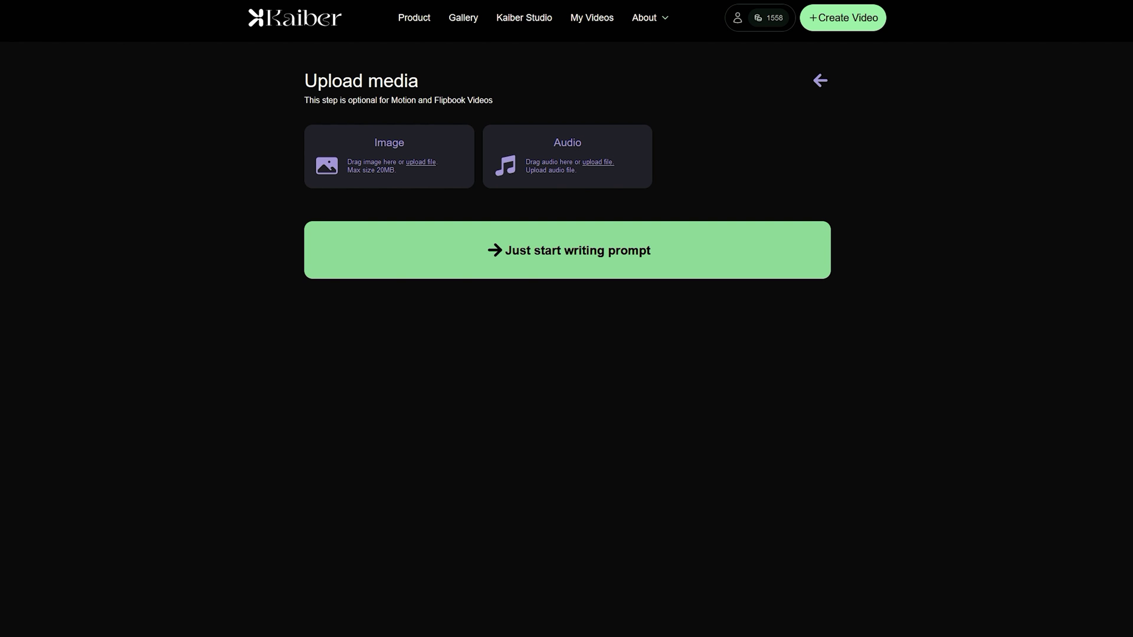
# Step: Skip the media upload and go straight to writing the Scene 1 prompt
pyautogui.click(567, 251)
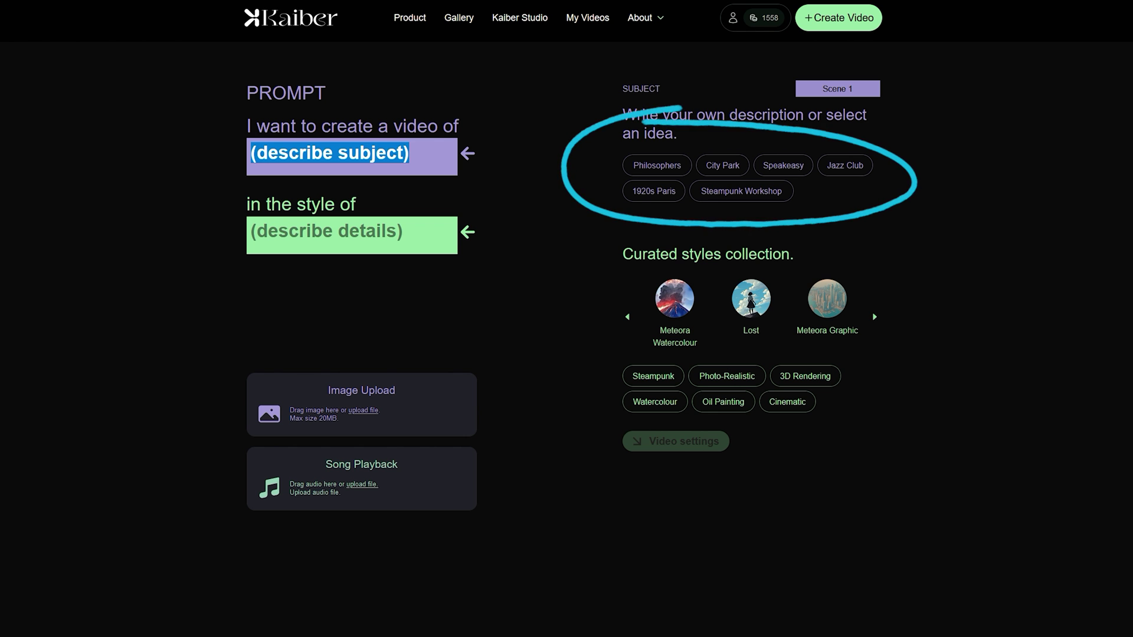
# Step: Enter 'princess in 1920s Paris' as the Scene 1 subject
pyautogui.write('princ')
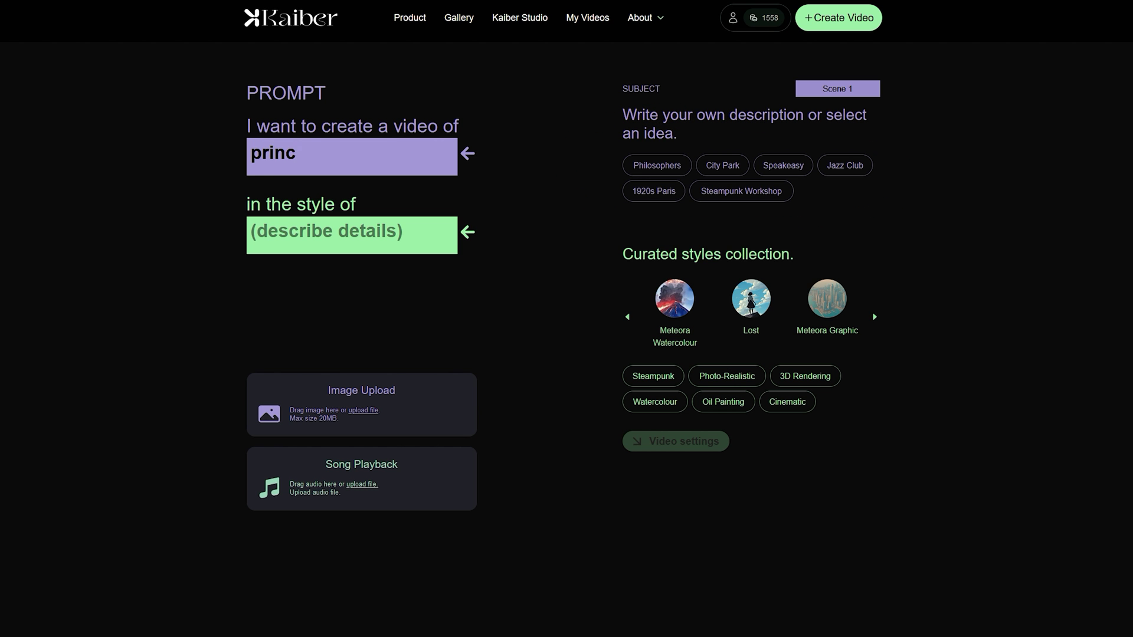
pyautogui.write('ess')
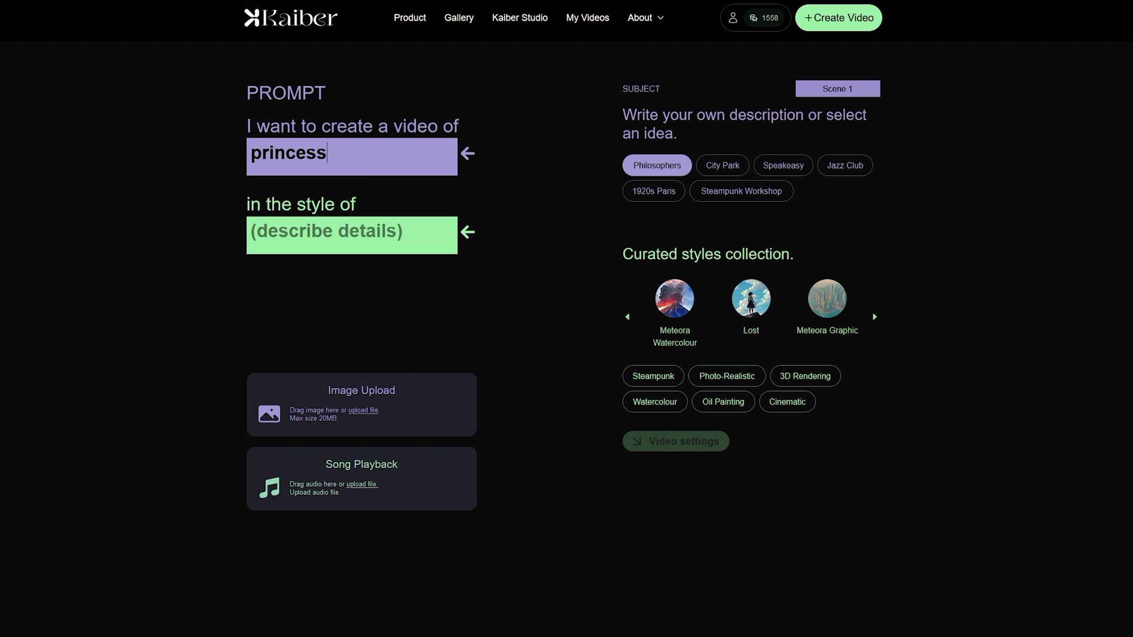
pyautogui.click(657, 166)
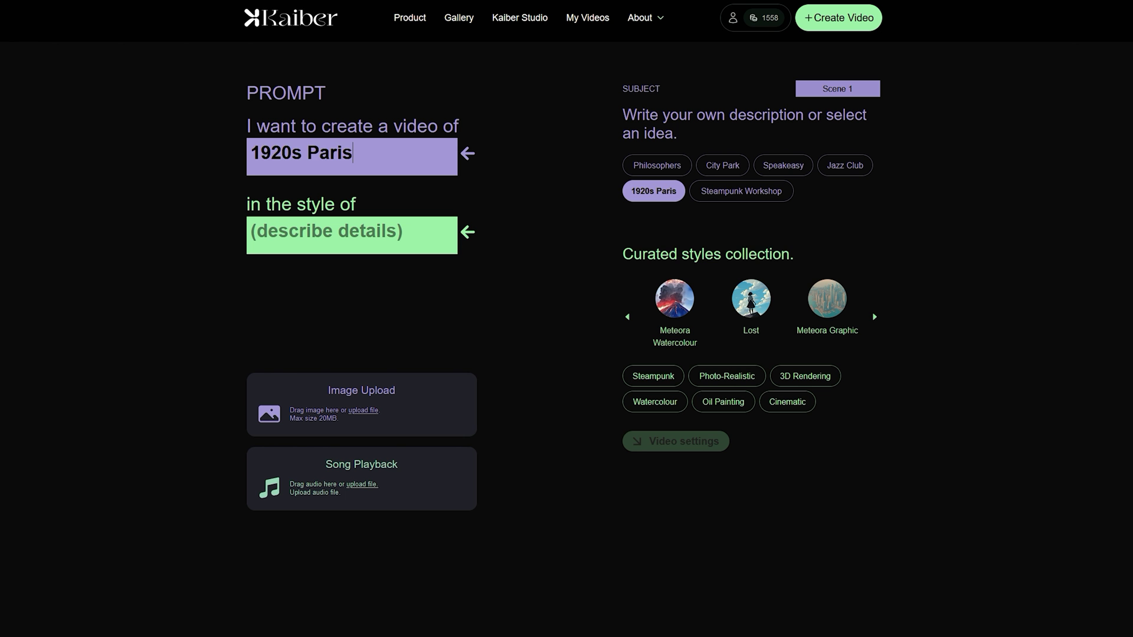
pyautogui.write('princess in')
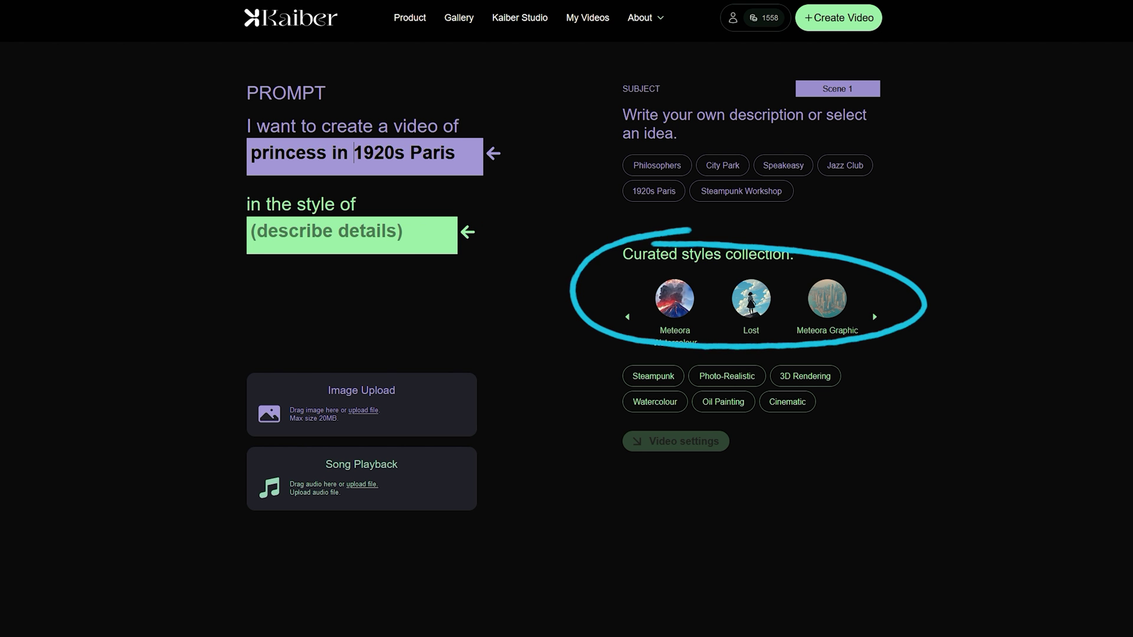
# Step: Clear the style placeholder and apply the Photo-Realistic style preset
pyautogui.press('Tab')
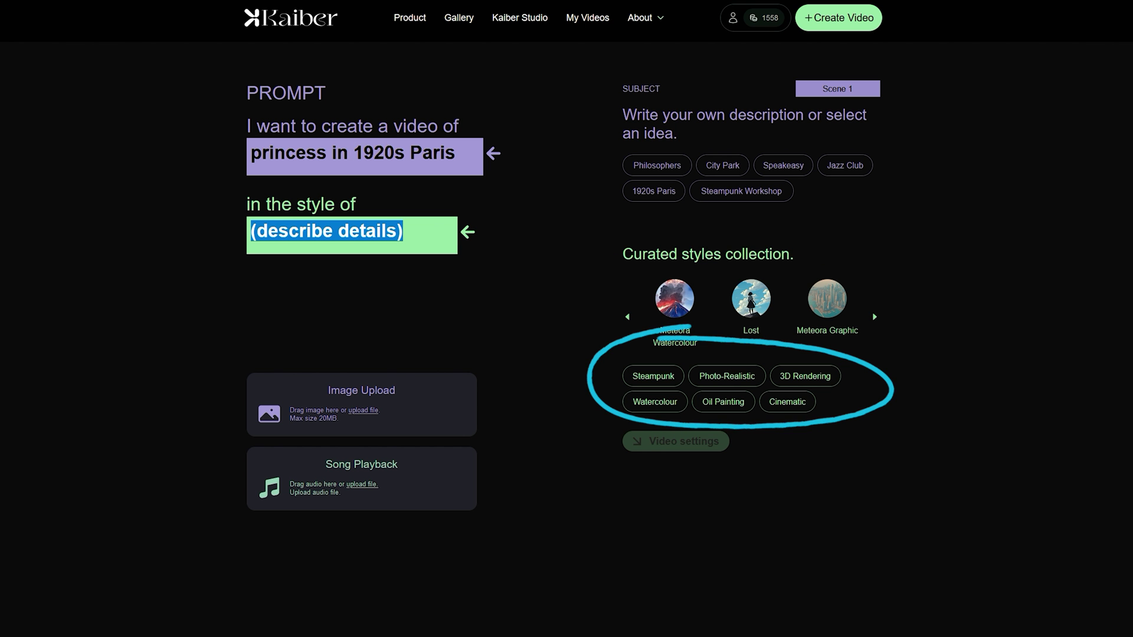
pyautogui.press('BackSpace')
pyautogui.write('Art')
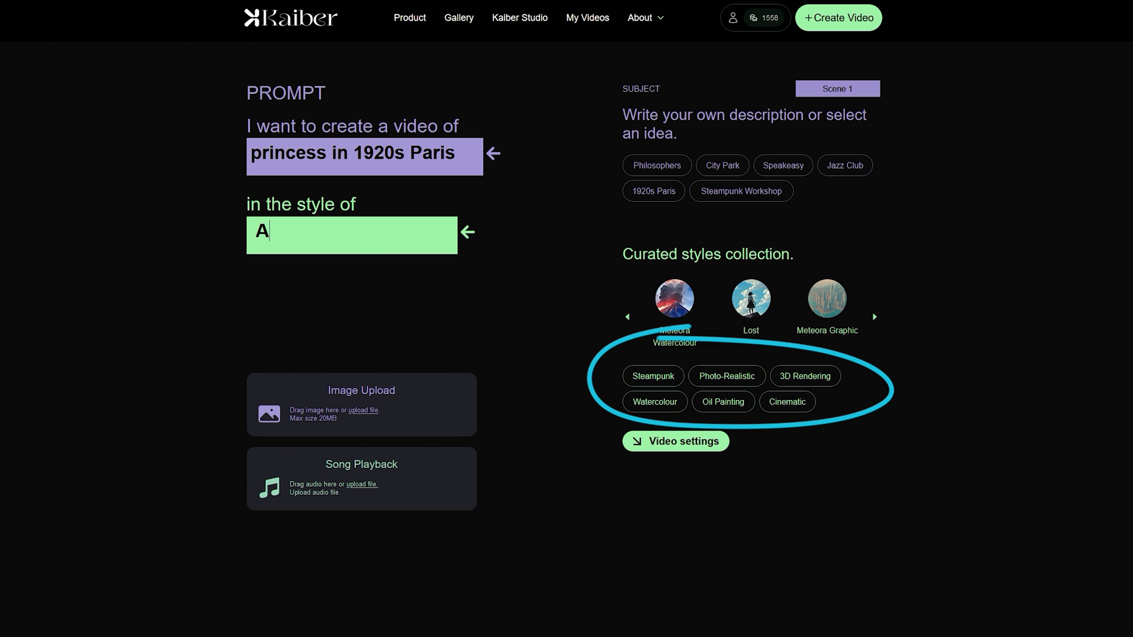
pyautogui.click(653, 376)
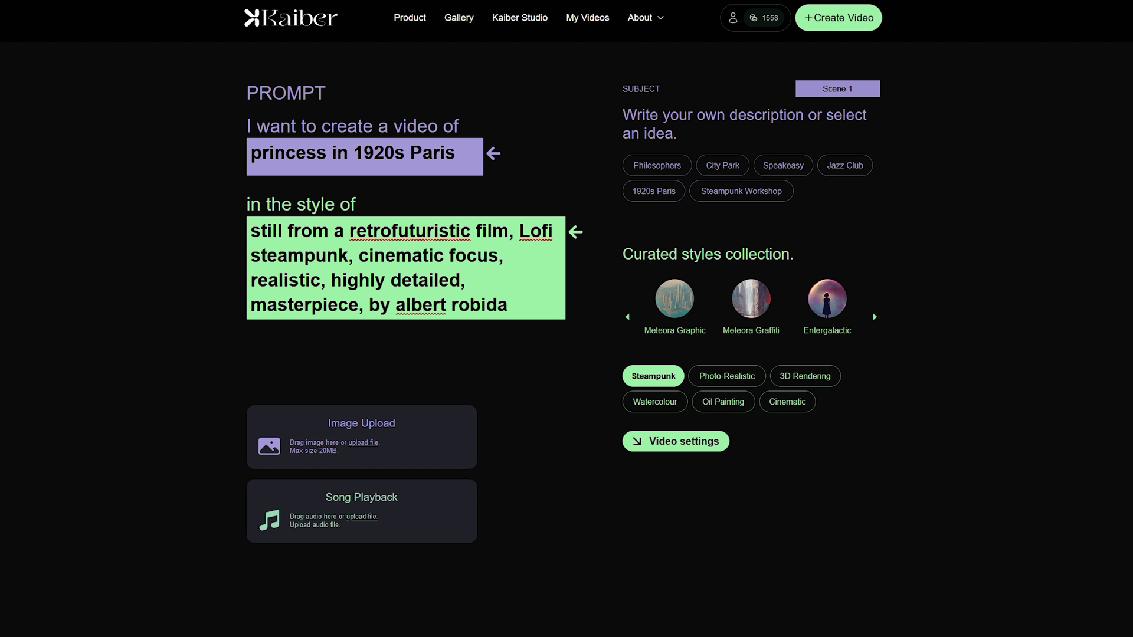
pyautogui.click(727, 376)
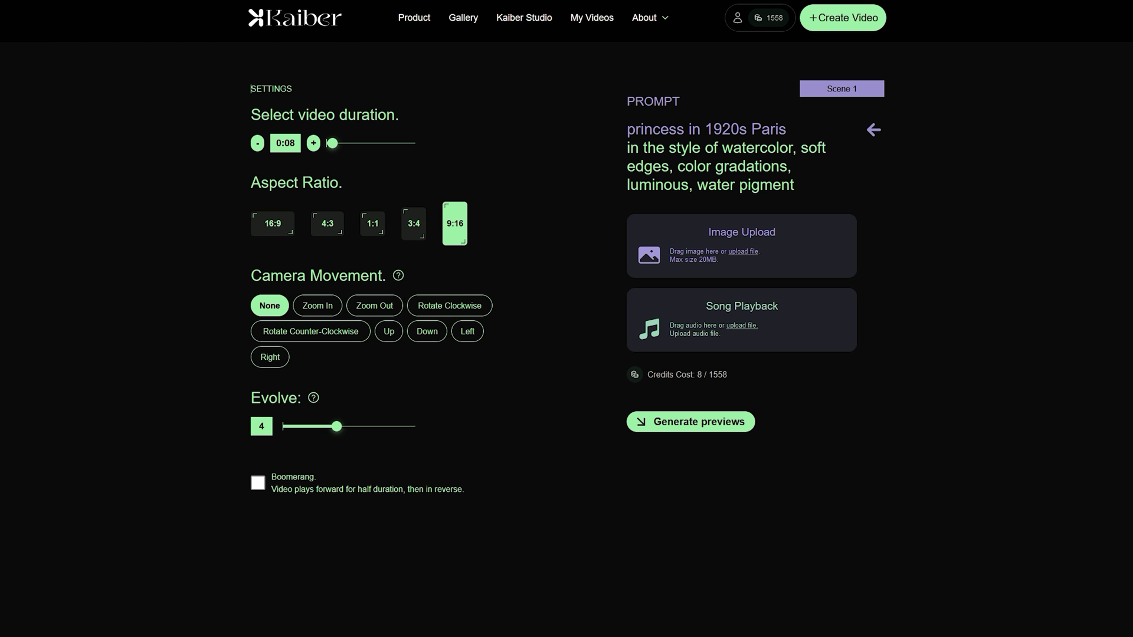
# Step: Set the scene to a short 0:10 duration with a 1:1 aspect ratio
pyautogui.moveTo(332, 143); pyautogui.dragTo(410, 143)
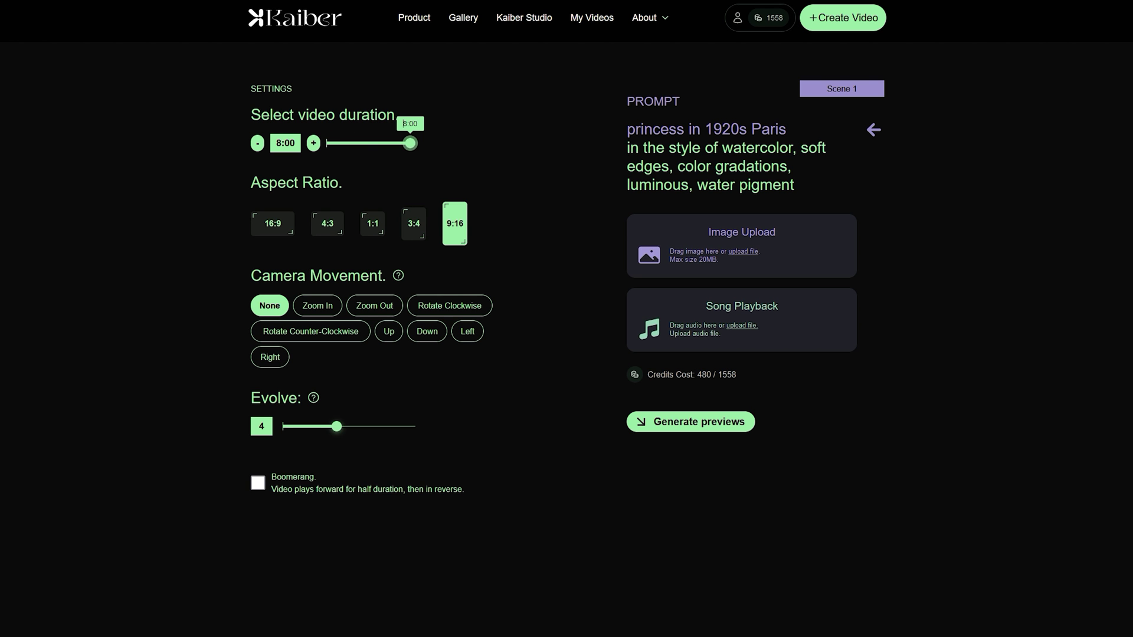
pyautogui.moveTo(404, 123)
pyautogui.mouseDown()
pyautogui.moveTo(327, 124)
pyautogui.moveTo(332, 143)
pyautogui.mouseUp()
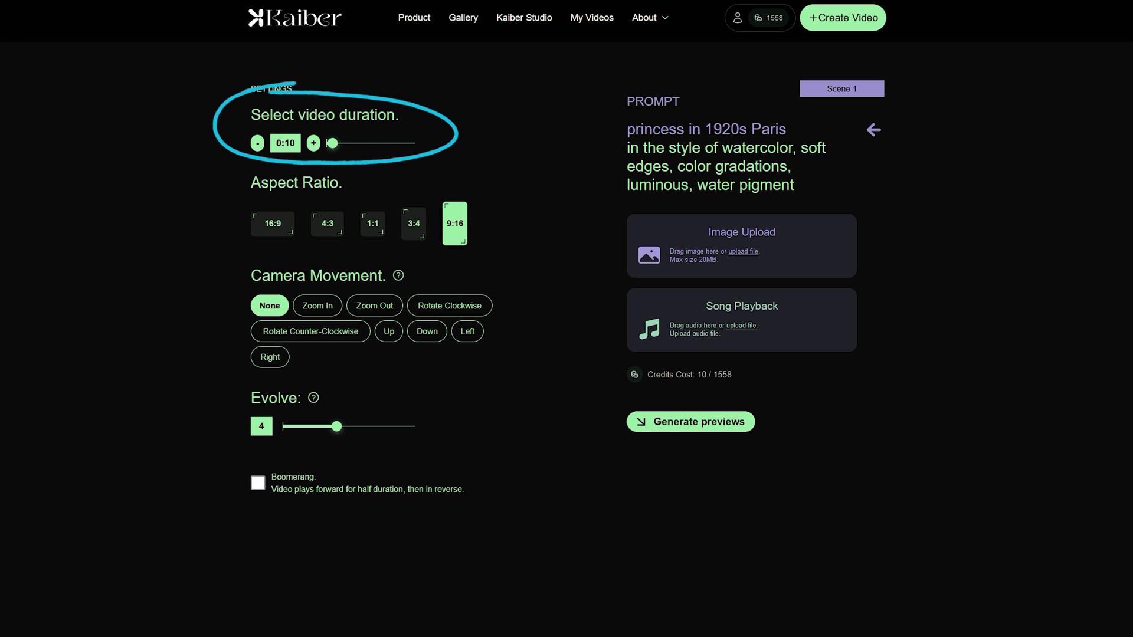
pyautogui.click(273, 223)
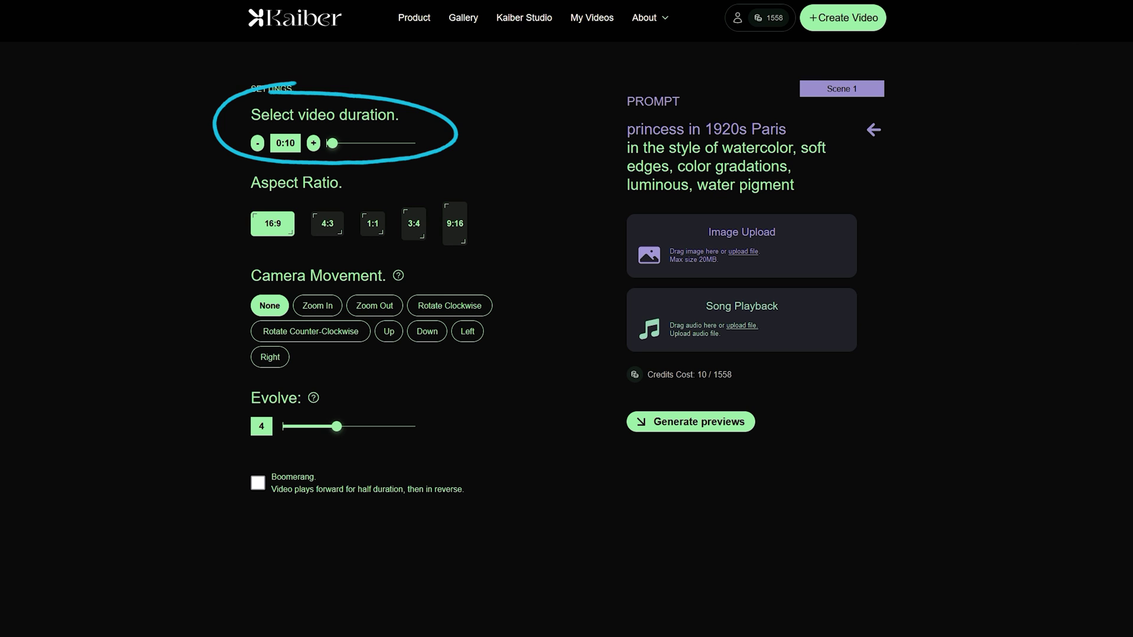
pyautogui.click(327, 223)
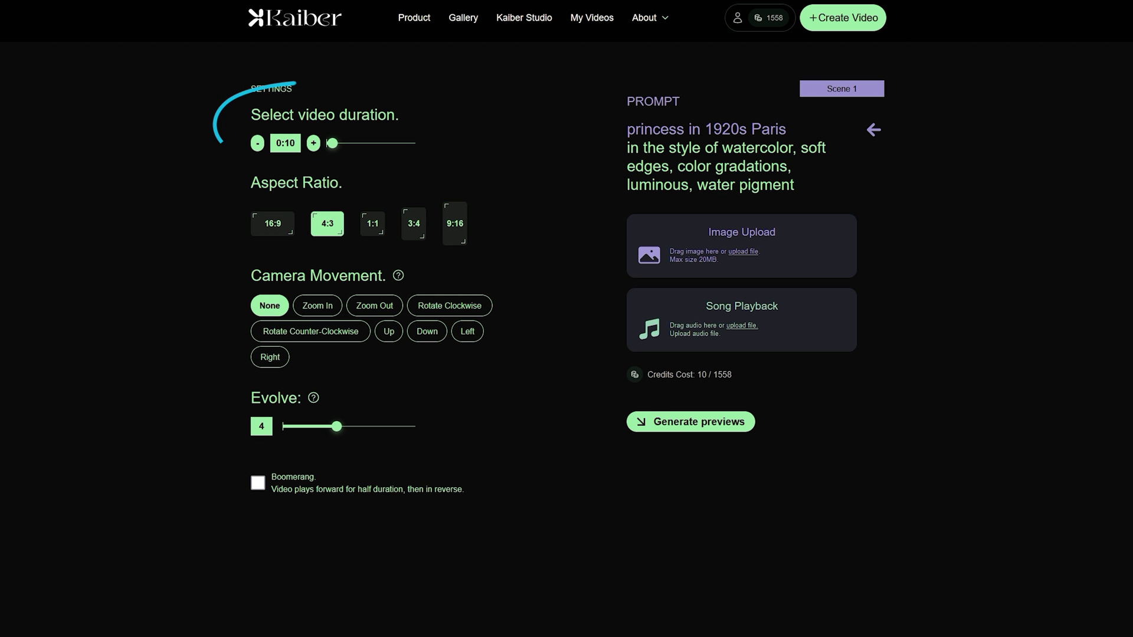
pyautogui.click(373, 224)
pyautogui.click(414, 223)
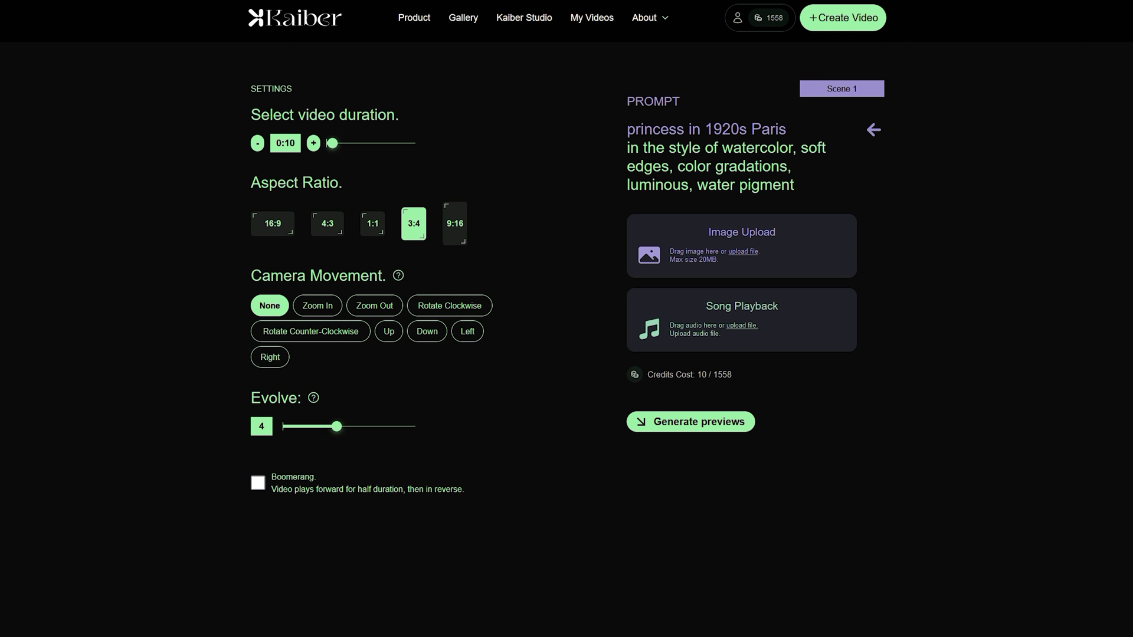
pyautogui.click(372, 224)
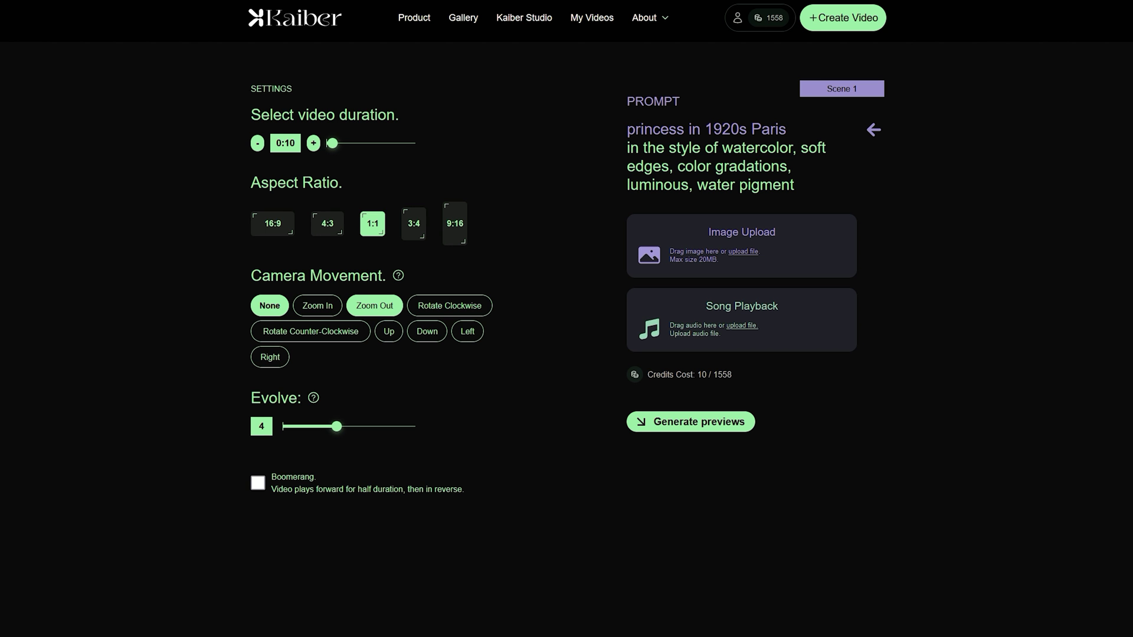
# Step: Set the camera movement to Zoom Out and raise Evolve to 8
pyautogui.click(374, 305)
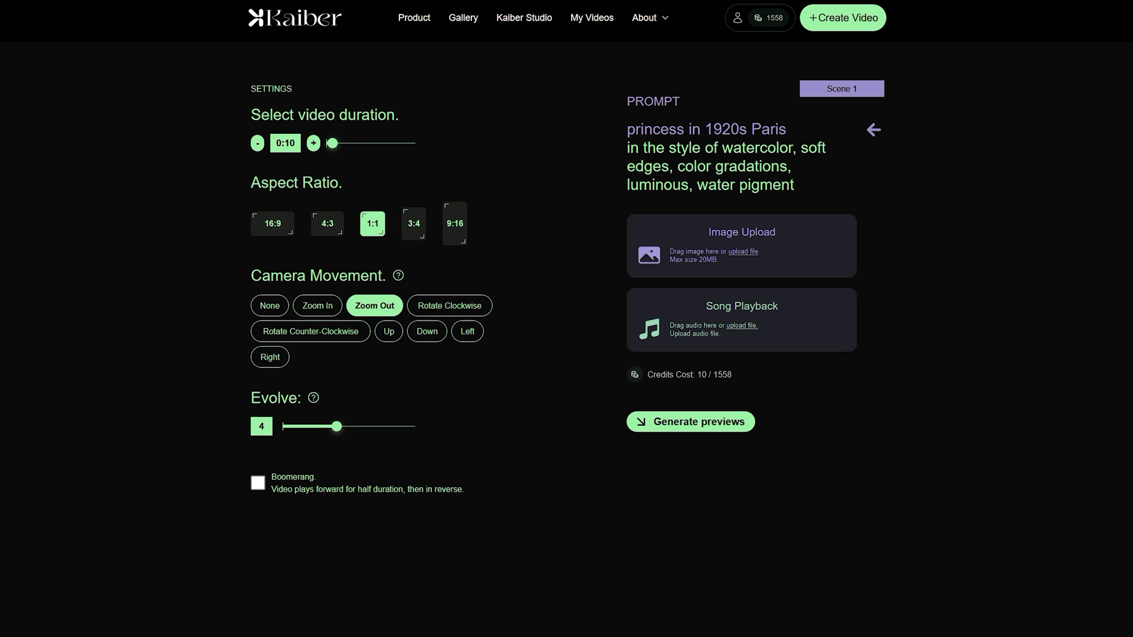
pyautogui.moveTo(314, 398)
pyautogui.moveTo(399, 275)
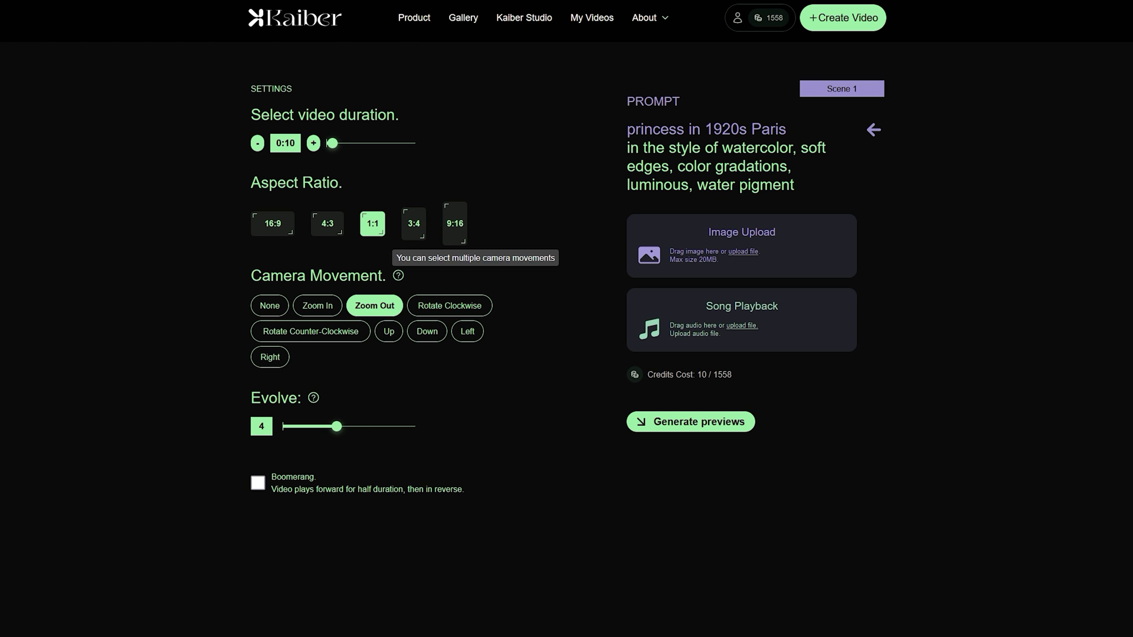
pyautogui.click(270, 305)
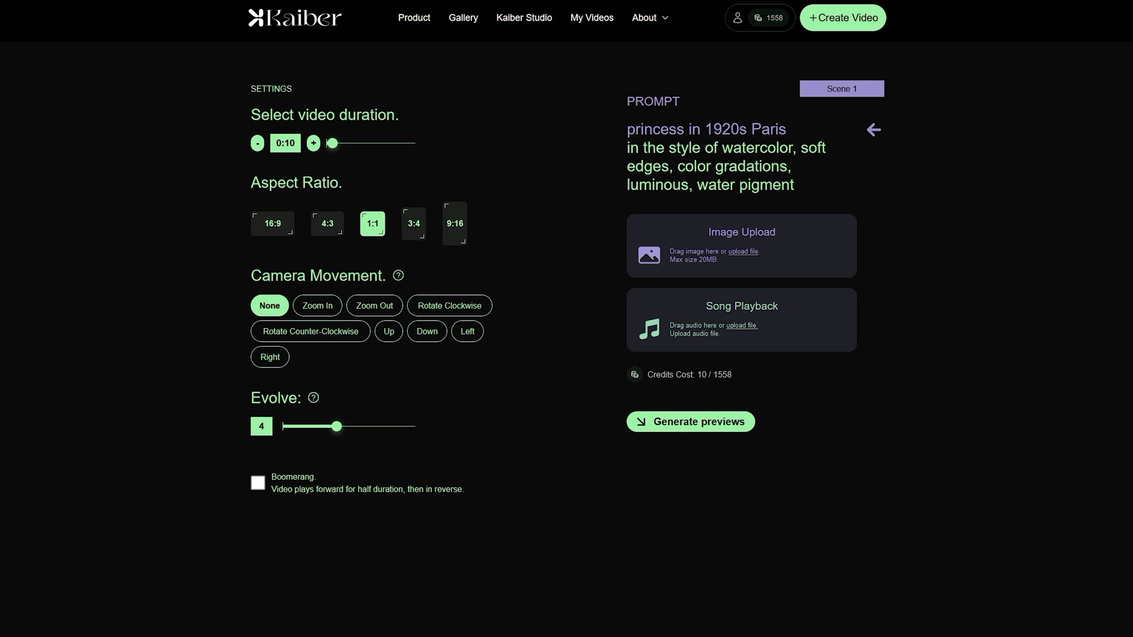
pyautogui.moveTo(398, 276)
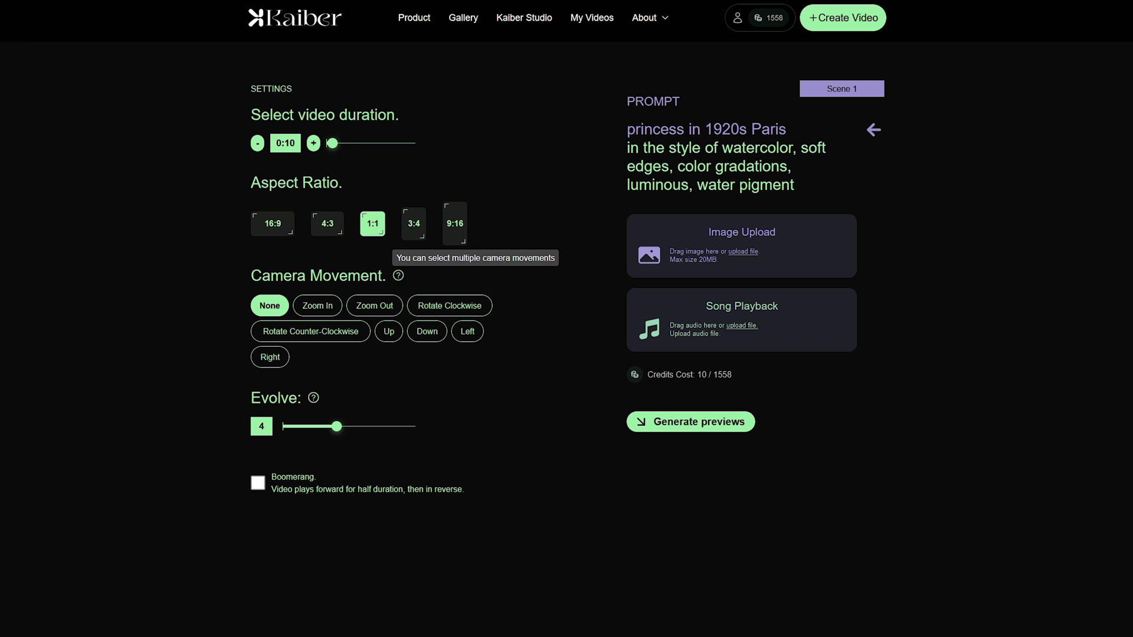
pyautogui.click(317, 306)
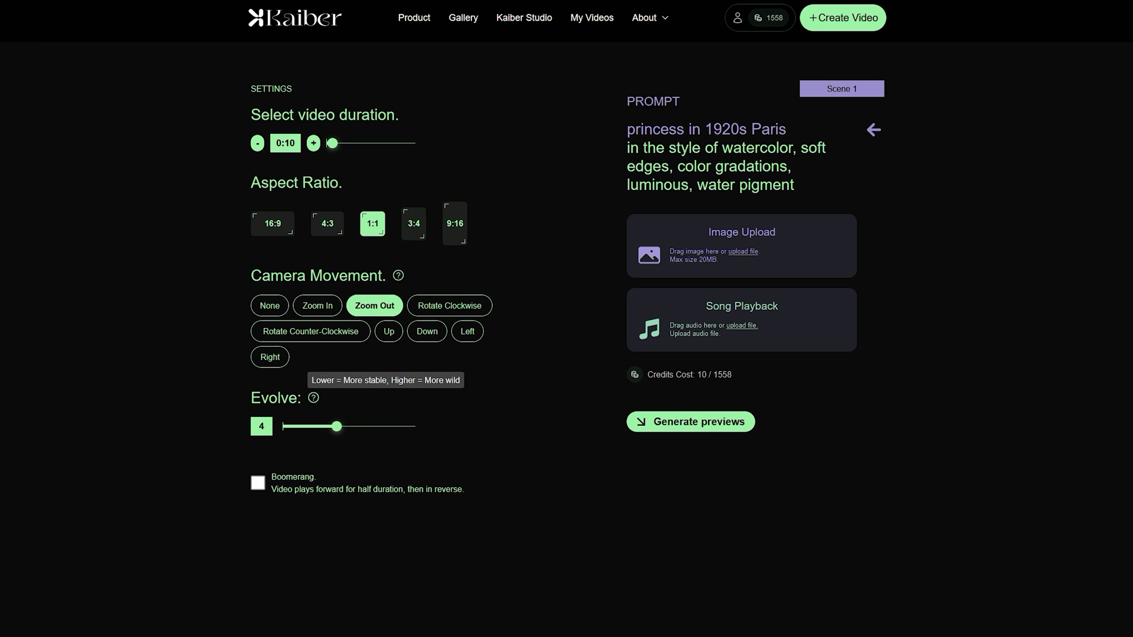
pyautogui.press('Right')
pyautogui.press('Right')
pyautogui.press('Right')
pyautogui.press('Right')
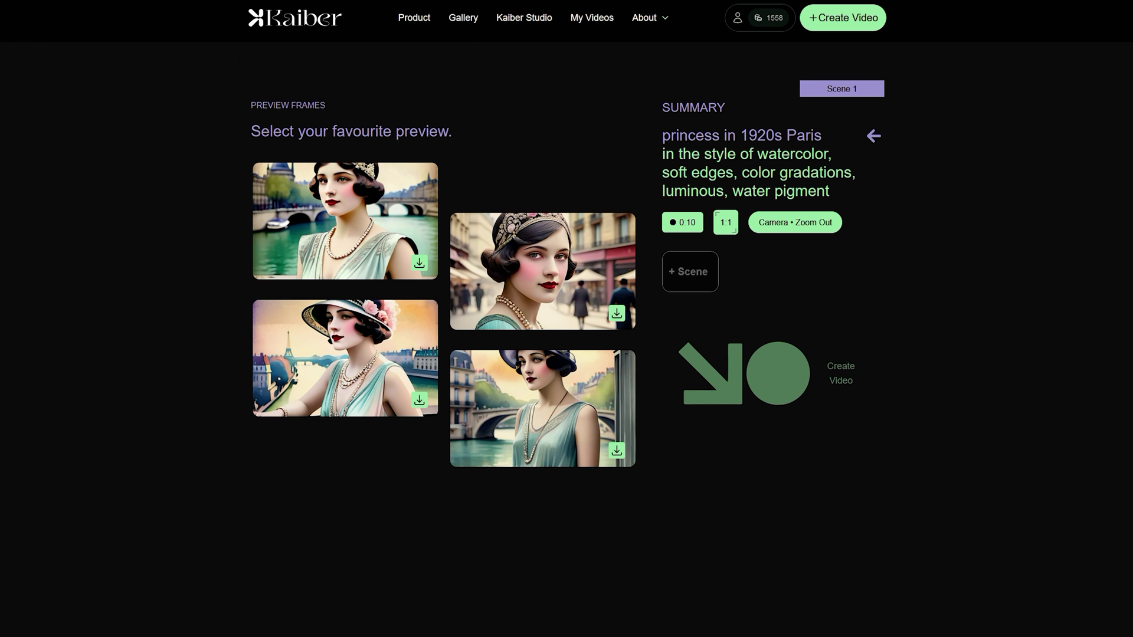
# Step: Select the bottom-left flowered-hat princess preview as Scene 1's frame
pyautogui.click(345, 358)
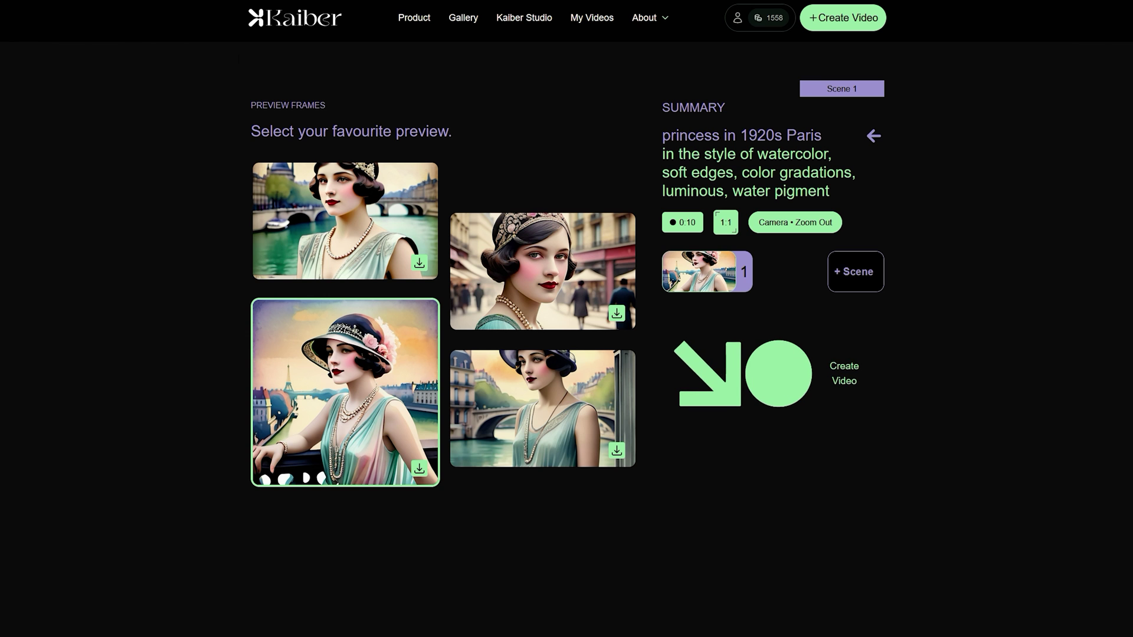
# Step: Add Scene 2 with a Samurai subject in Steampunk style, removing ', by albert robida'
pyautogui.click(856, 271)
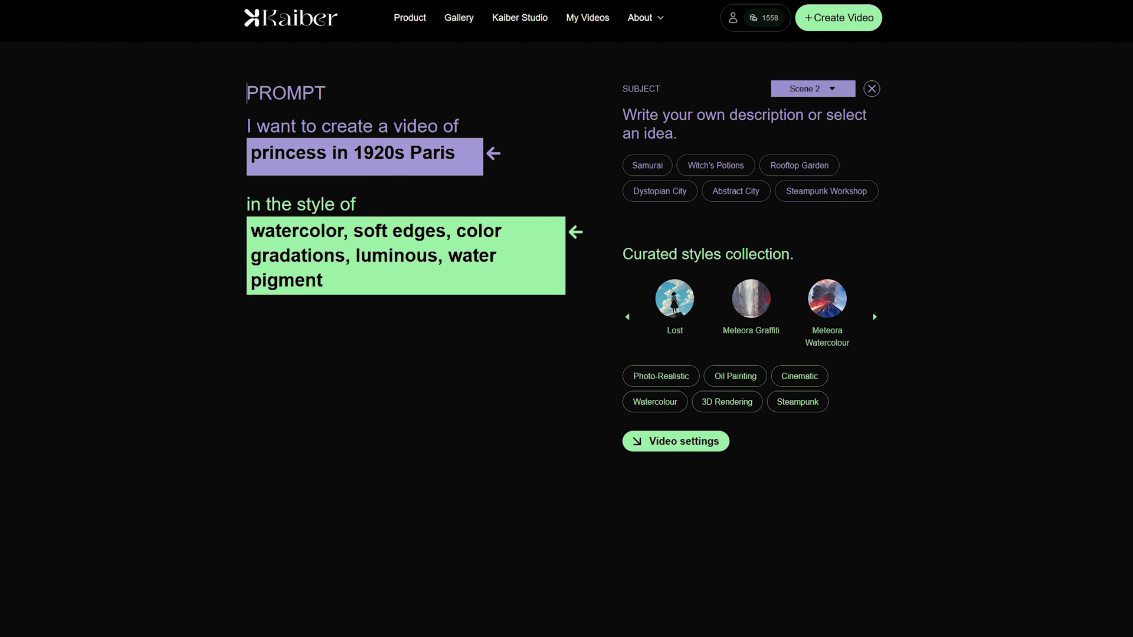
pyautogui.click(647, 166)
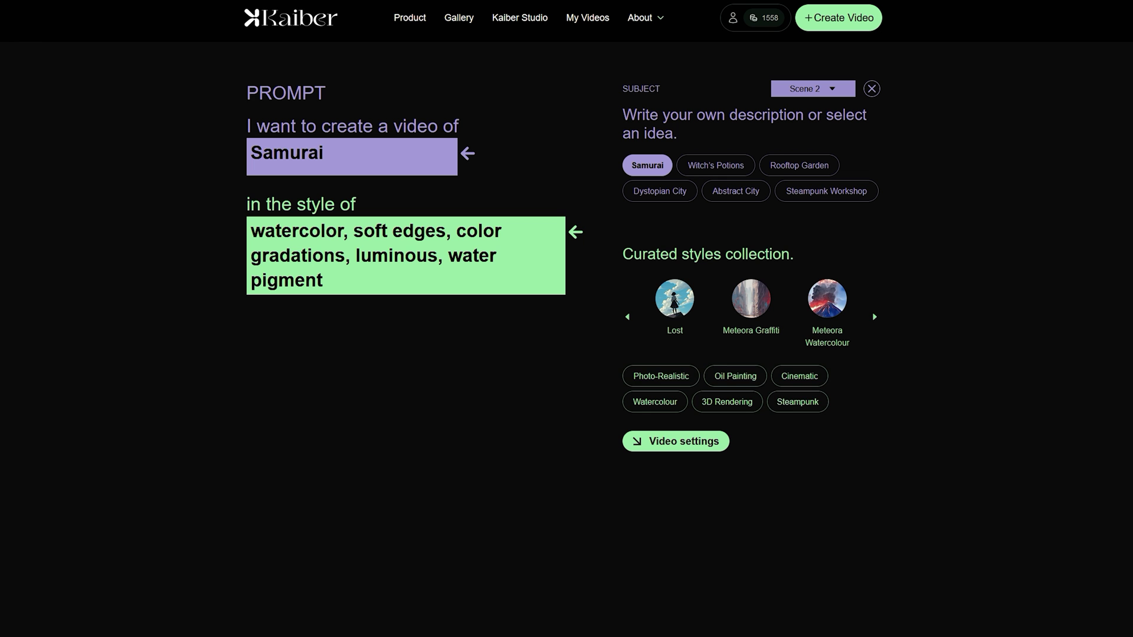
pyautogui.click(798, 402)
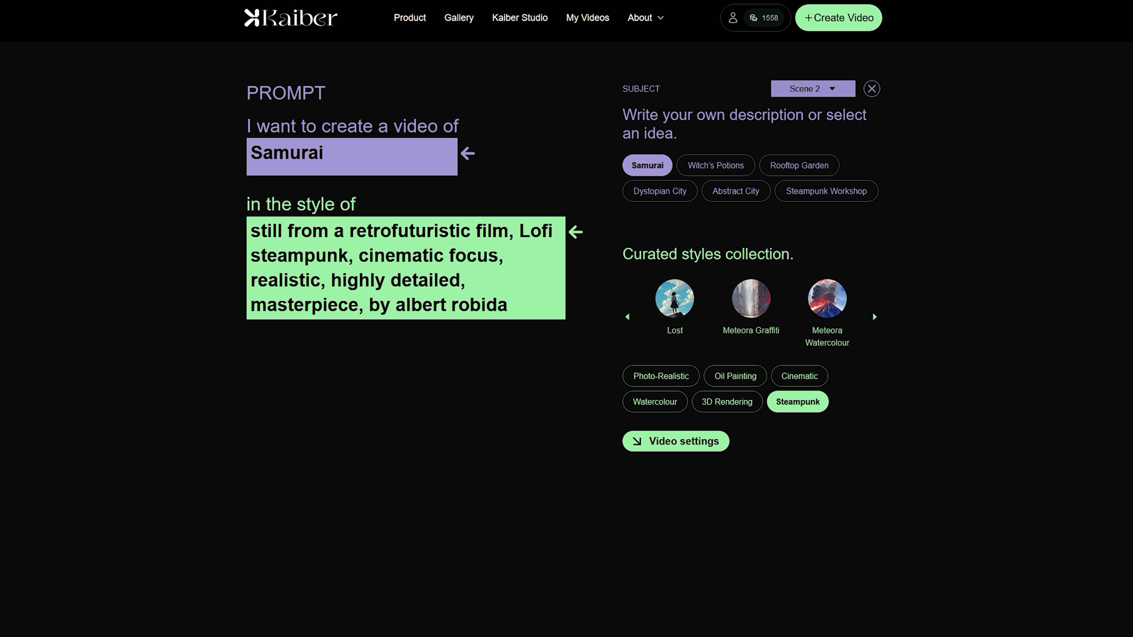
pyautogui.moveTo(508, 305); pyautogui.dragTo(357, 305)
pyautogui.press('BackSpace')
pyautogui.press('Return')
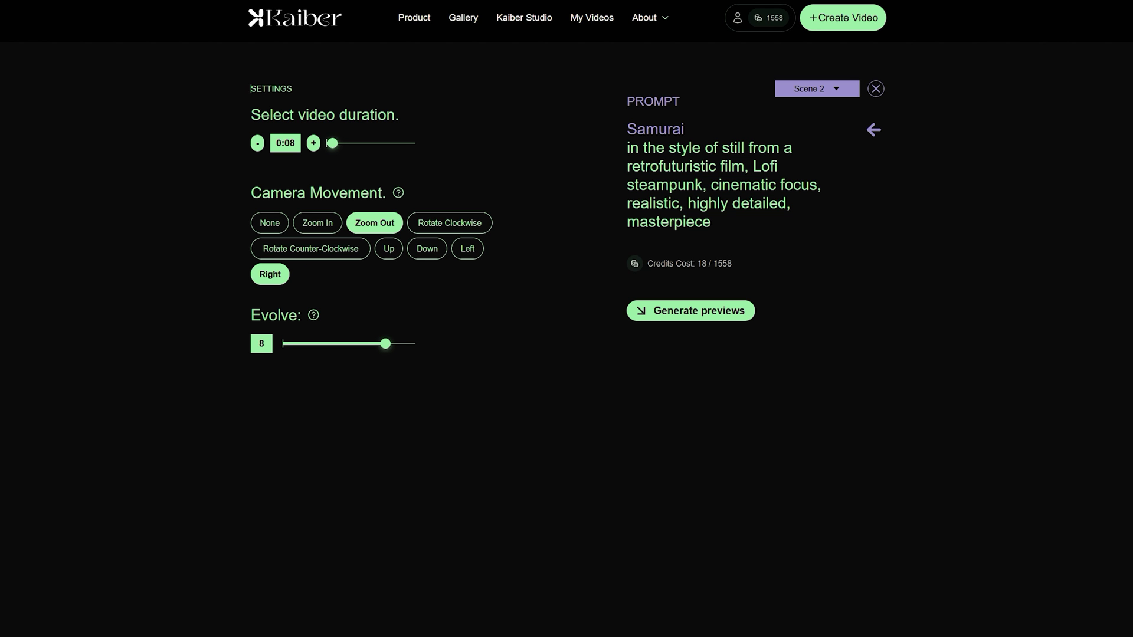
# Step: Set Scene 2 to 0:10 with Evolve 5 and generate its preview frames
pyautogui.press('Right')
pyautogui.click(349, 343)
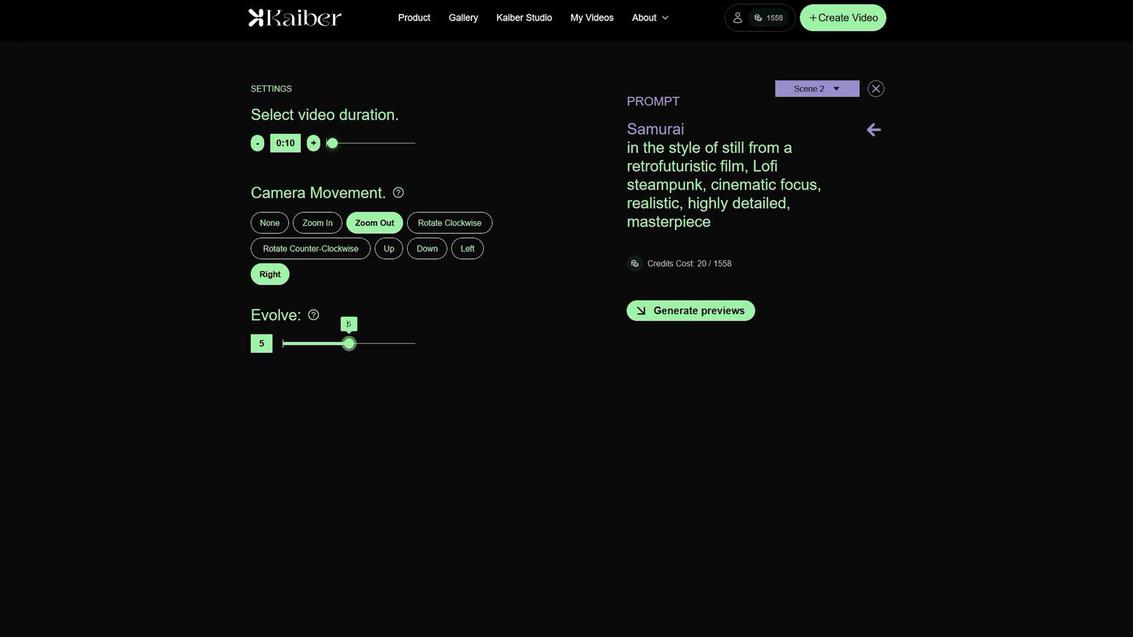
pyautogui.click(691, 311)
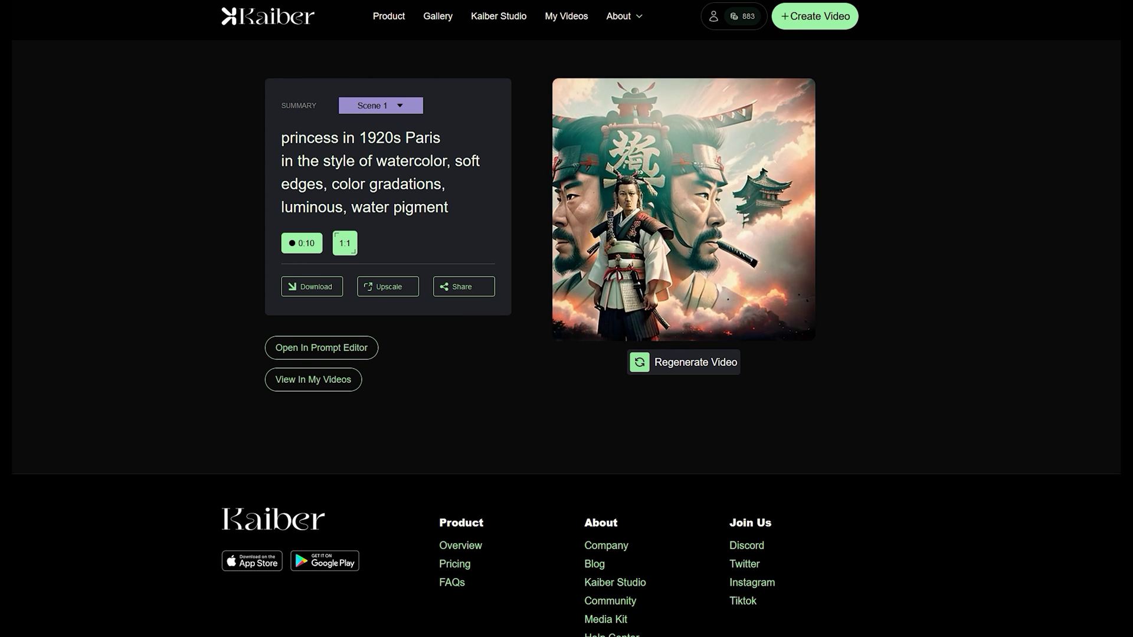
pyautogui.click(388, 287)
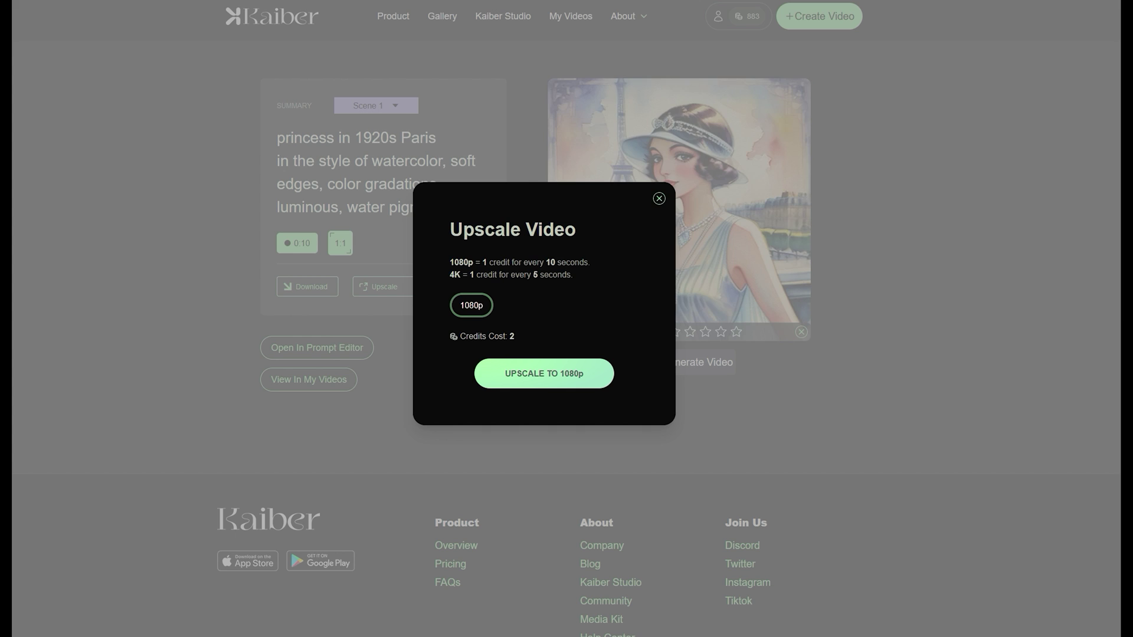
pyautogui.press('Escape')
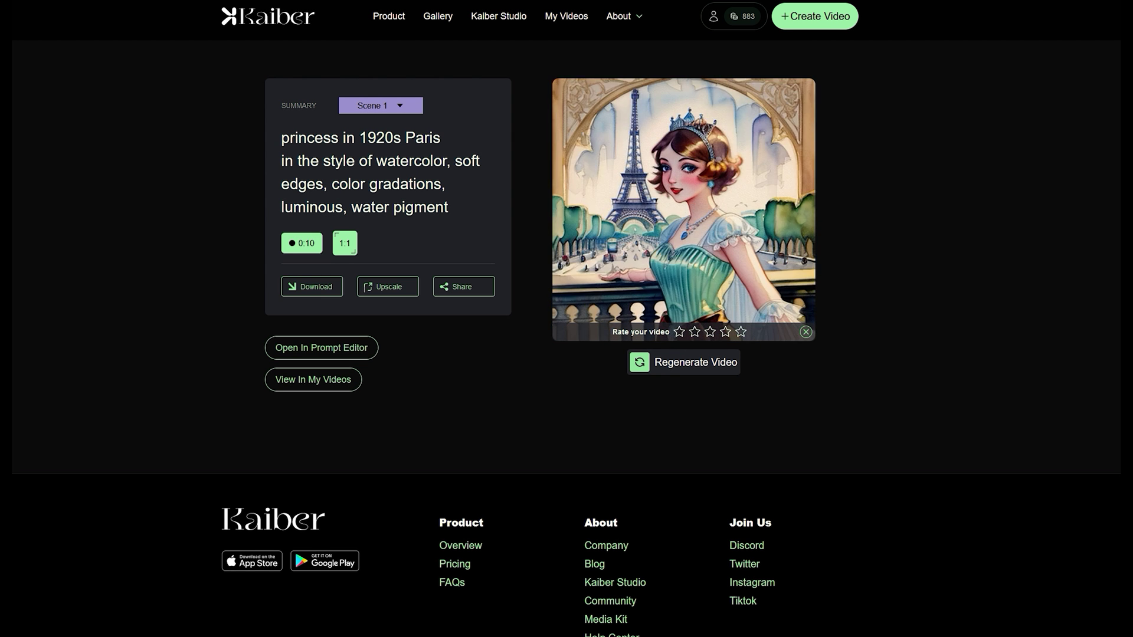
pyautogui.click(464, 287)
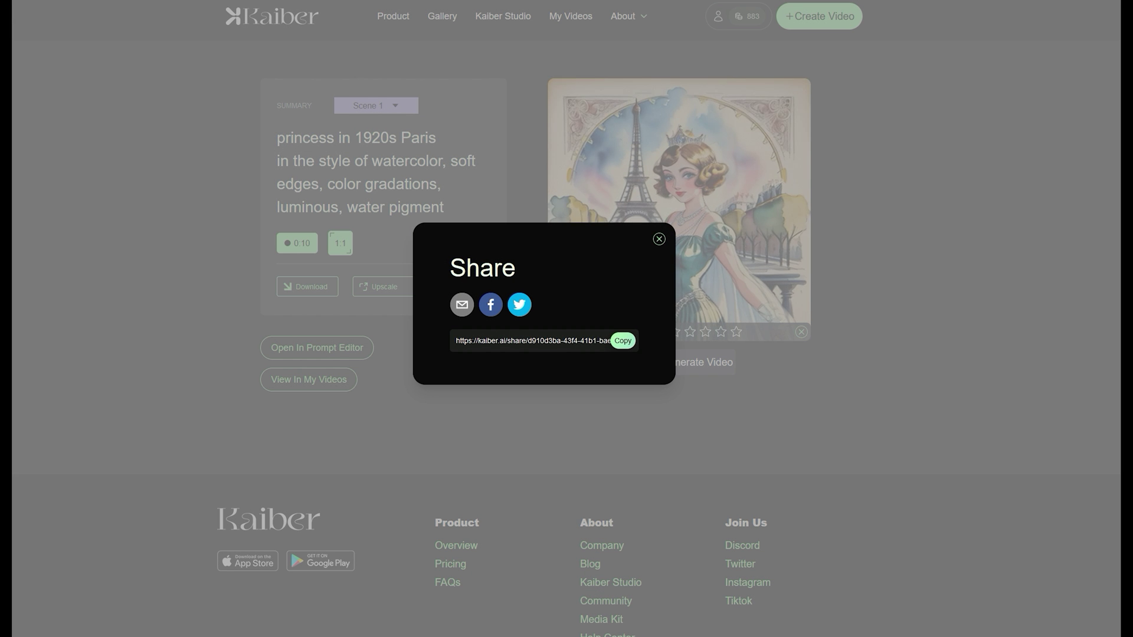
pyautogui.press('Escape')
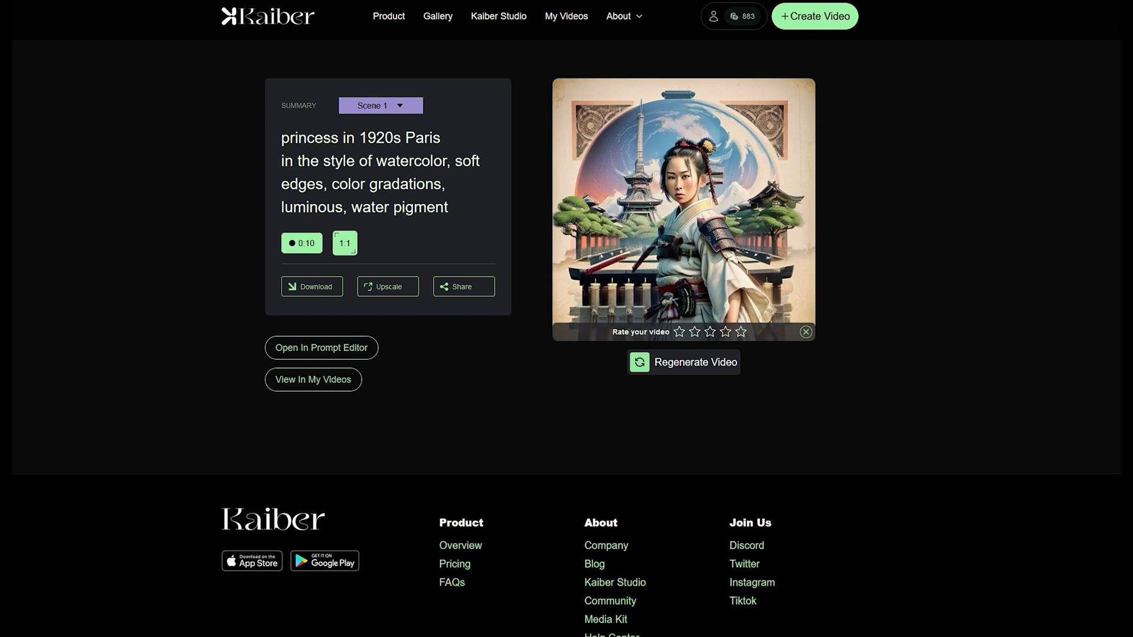